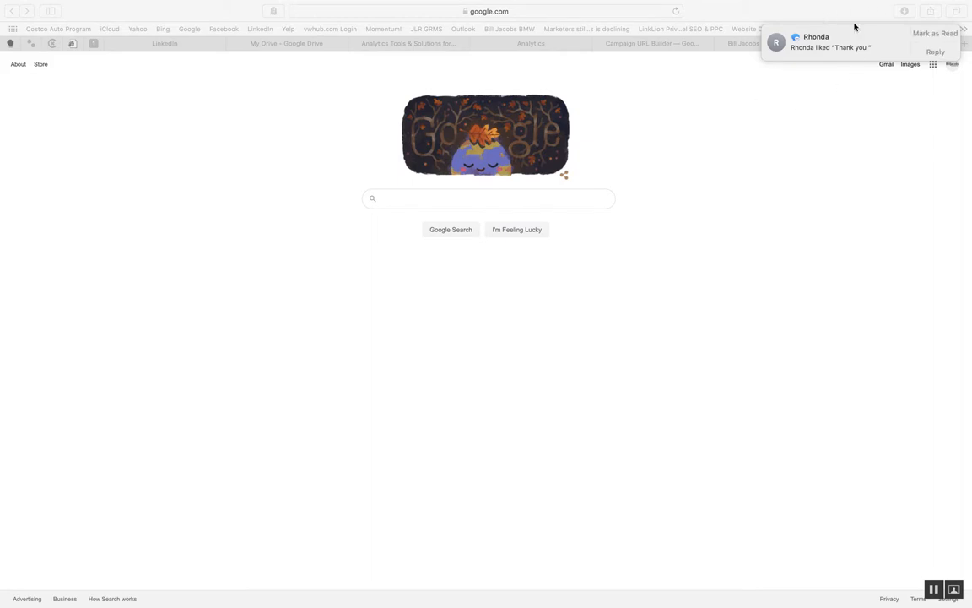
- Dismiss the message notification, search Google for "url builder" and open the Google Analytics Campaign URL Builder page
click(937, 33)
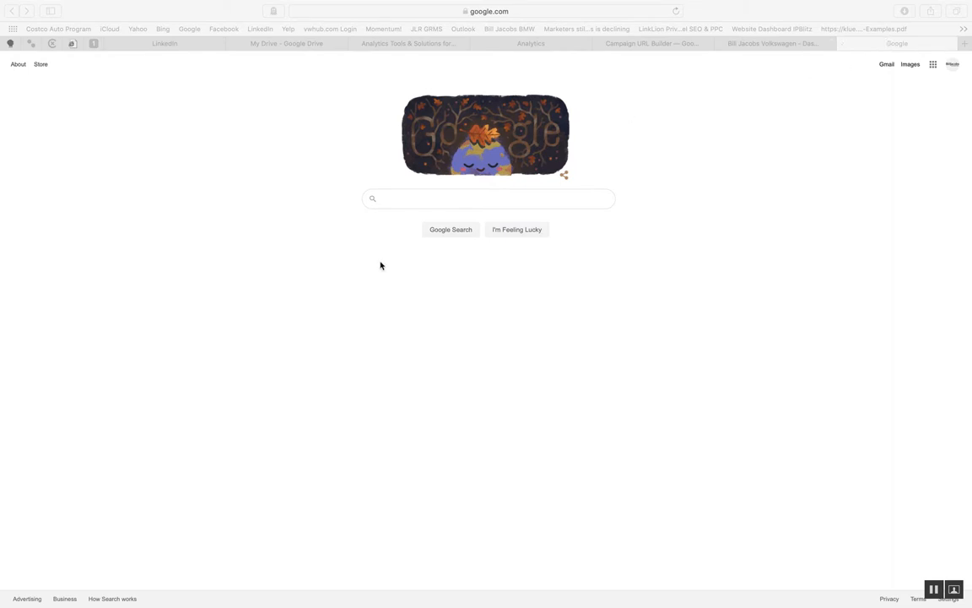
click(403, 201)
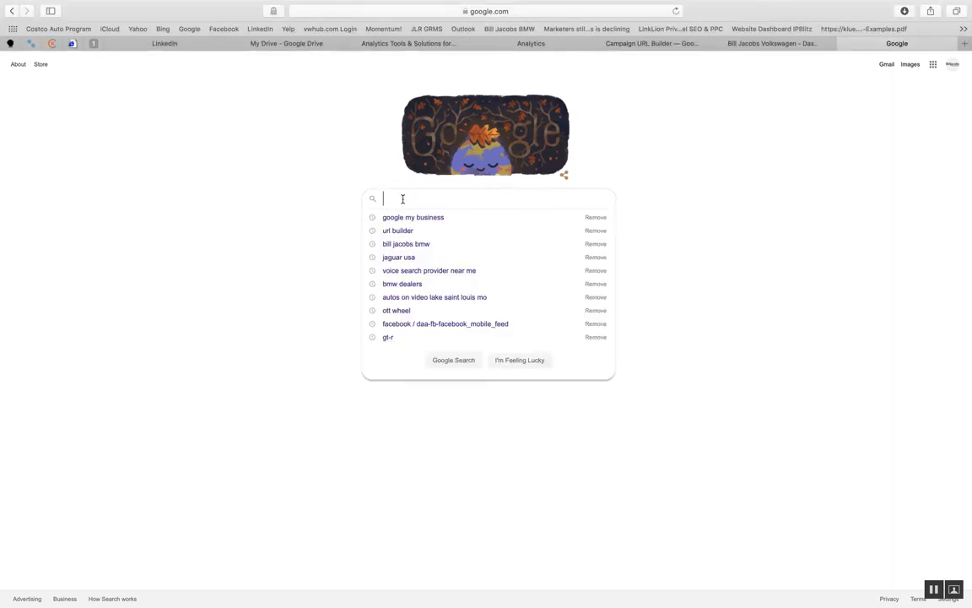
text(url)
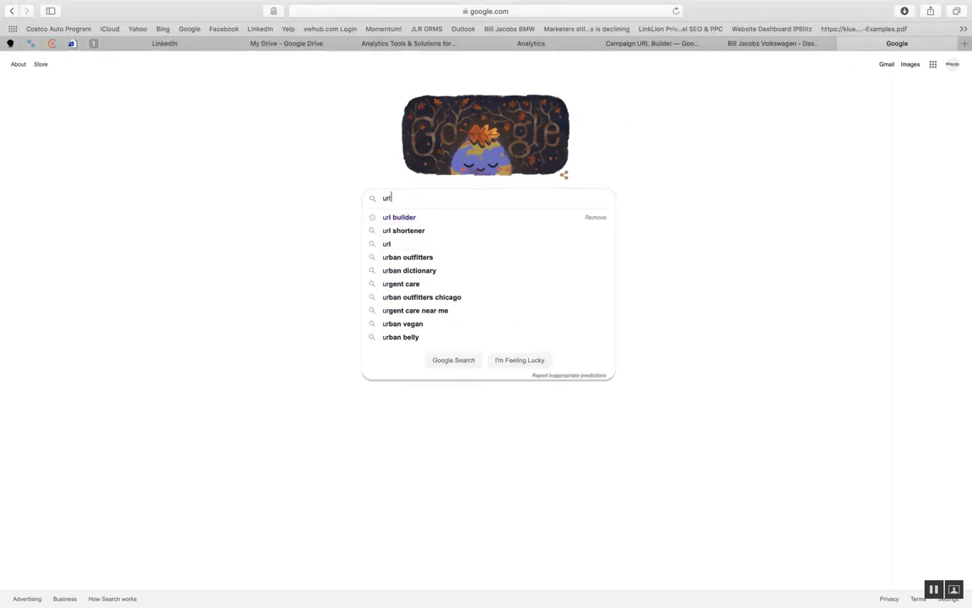
click(409, 218)
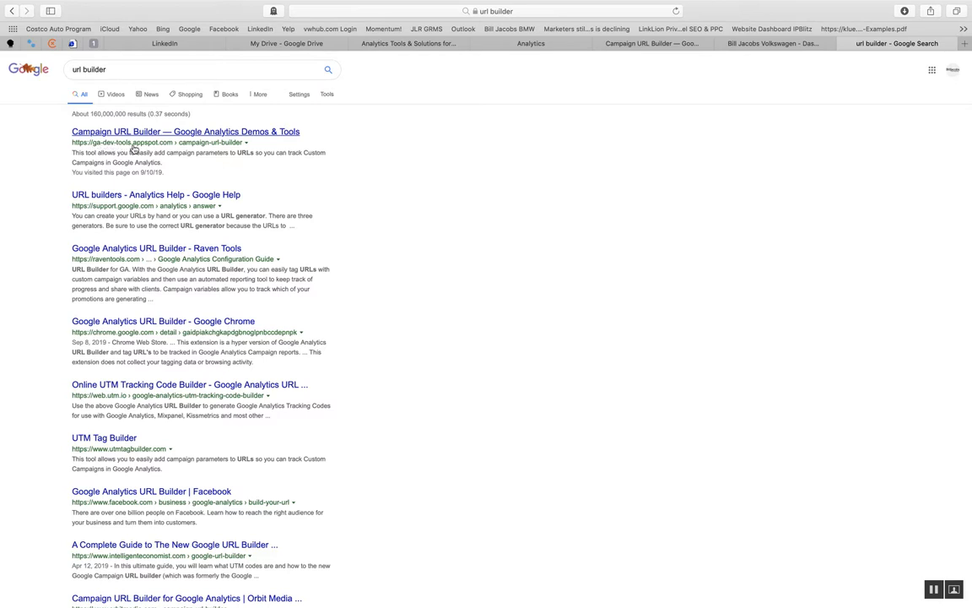
click(220, 133)
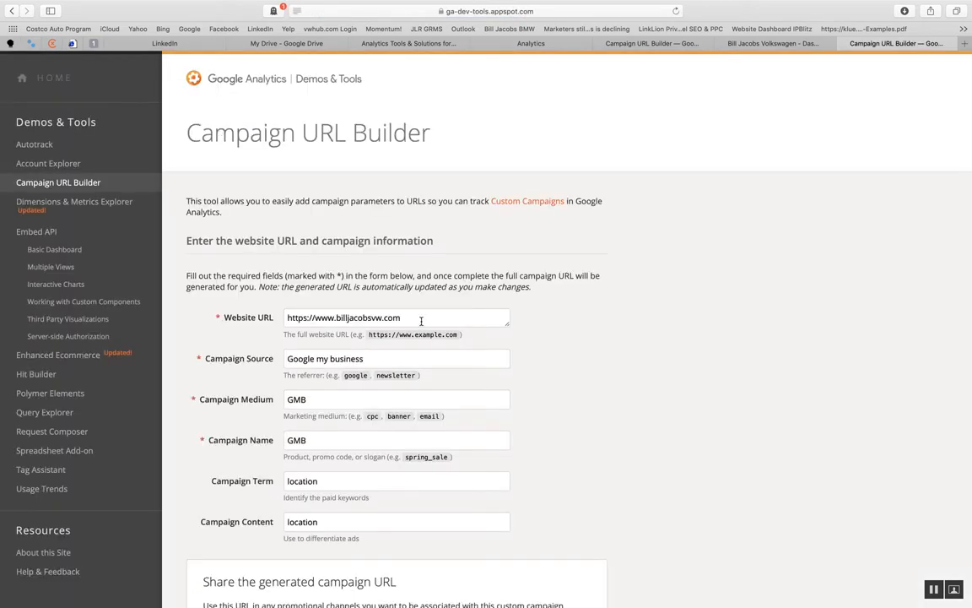
- Close the newly opened Campaign URL Builder page and return to the copy of it that is already open
click(422, 317)
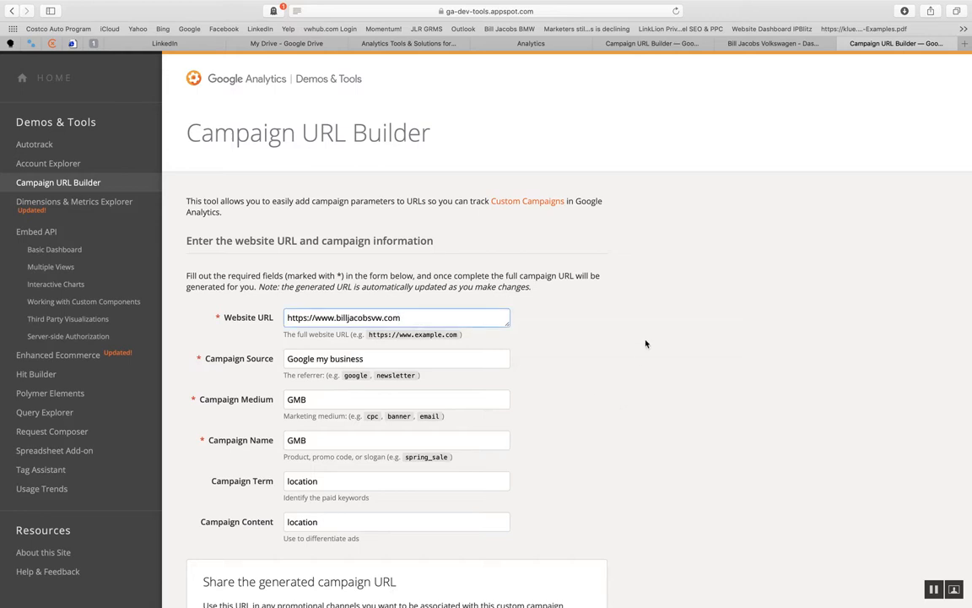
click(843, 43)
click(643, 43)
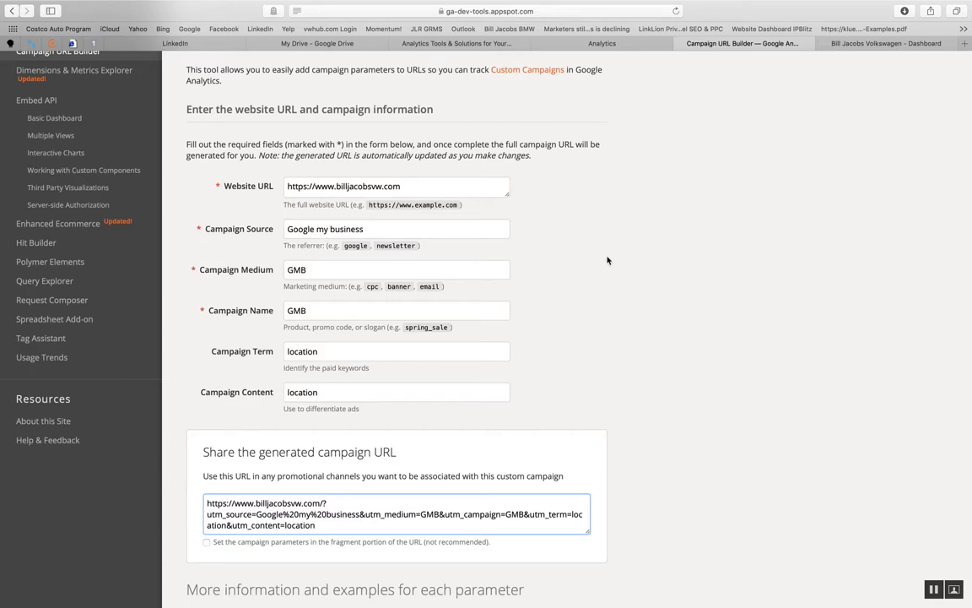
click(411, 186)
drag(412, 185, 336, 187)
text(bil)
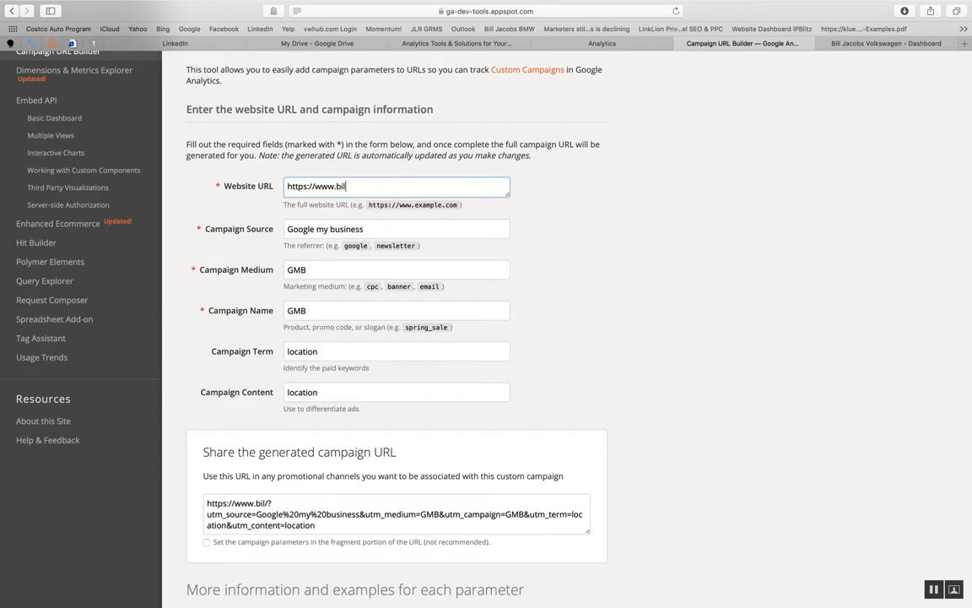
text(ljacobsvw.com)
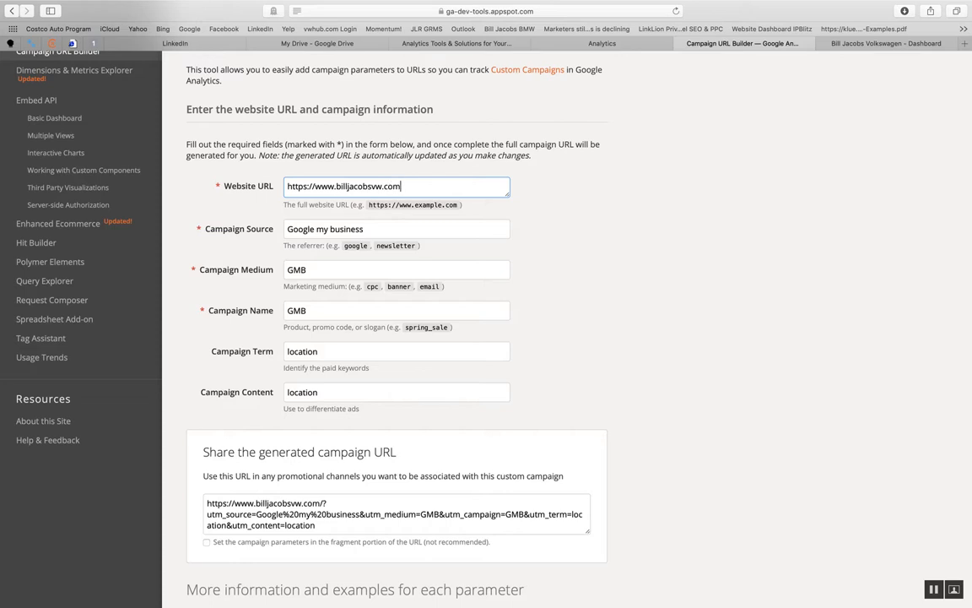
- Review the Campaign Source entry, the other campaign fields and the generated campaign URL in the form
click(404, 227)
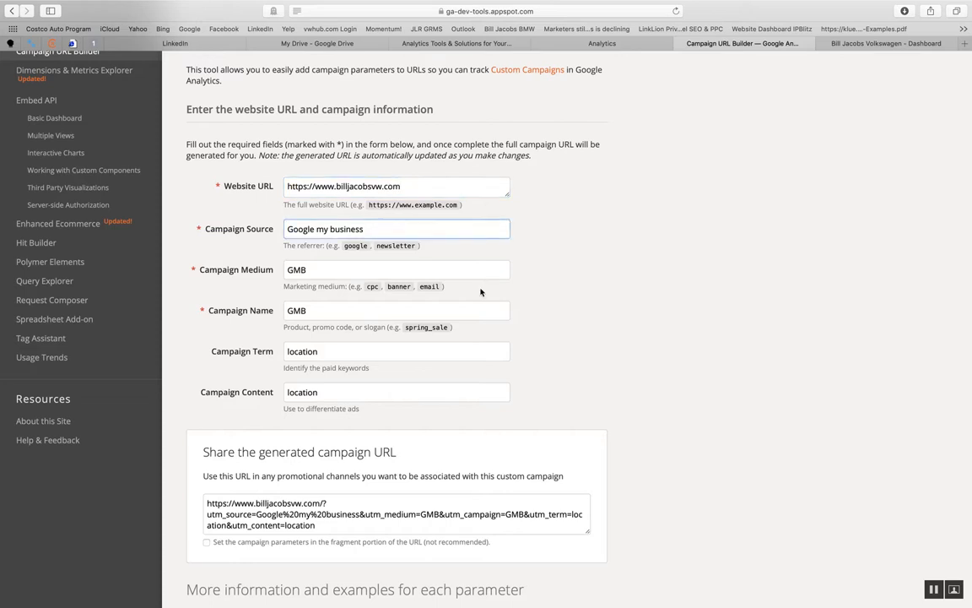
scroll(482, 289, down, 2)
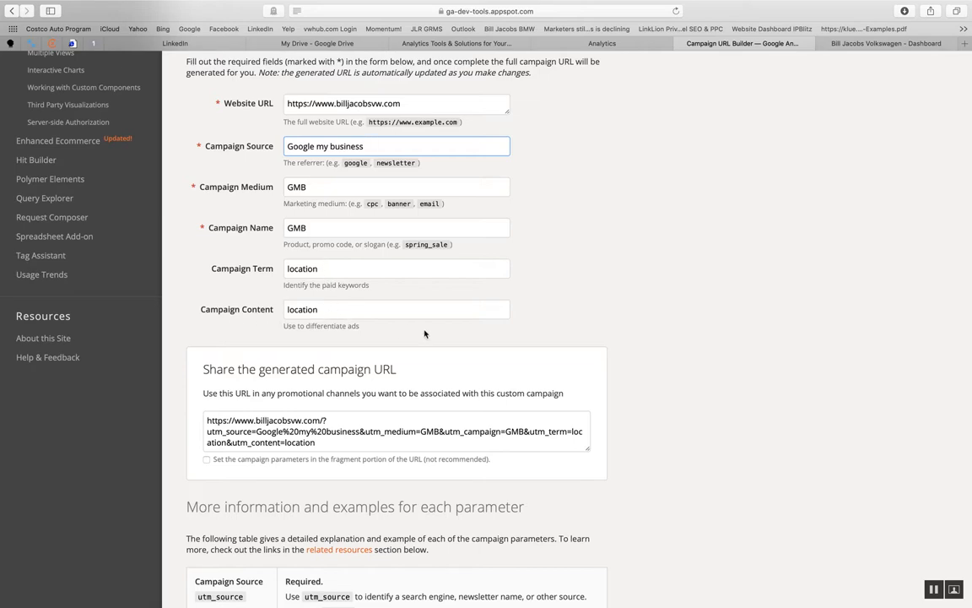
scroll(423, 332, up, 2)
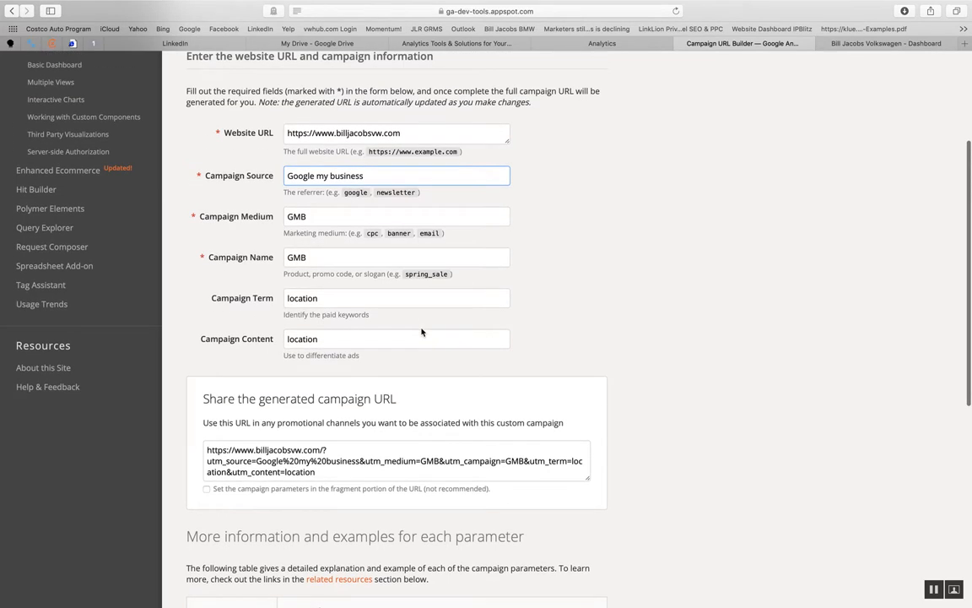
scroll(422, 331, up, 2)
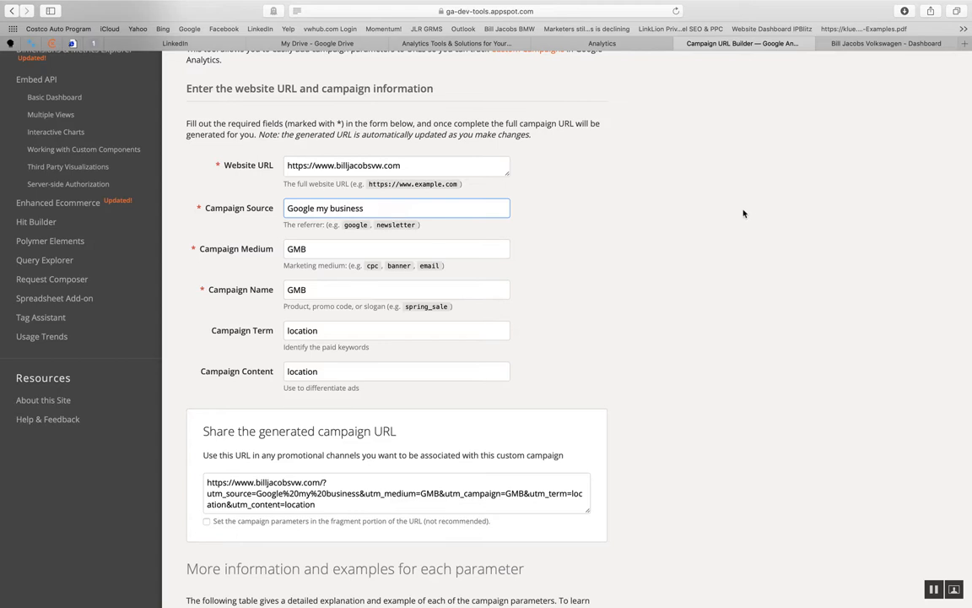
scroll(744, 213, up, 1)
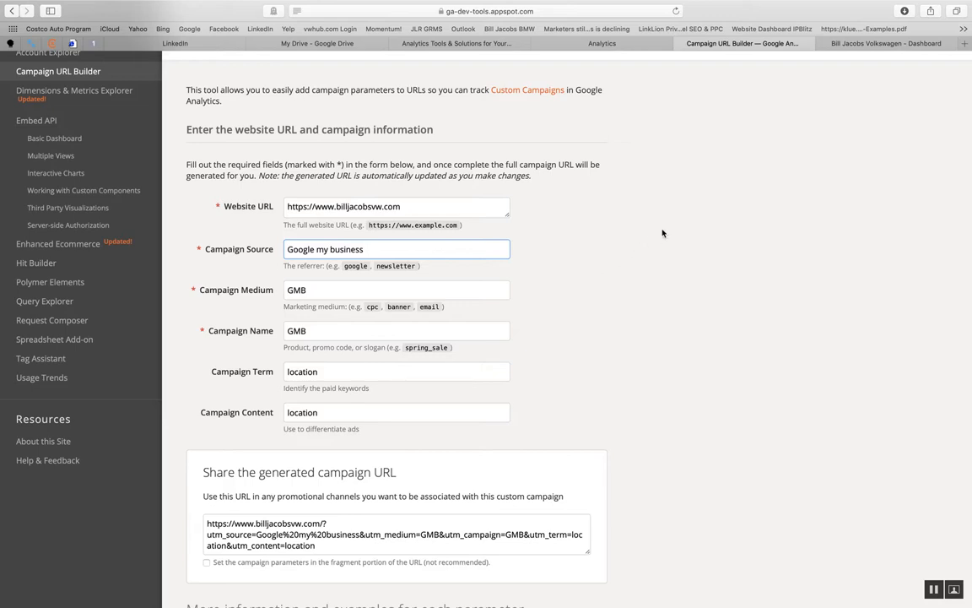
- Select the entire generated campaign URL in the share section of the Campaign URL Builder
click(324, 547)
scroll(324, 548, down, 2)
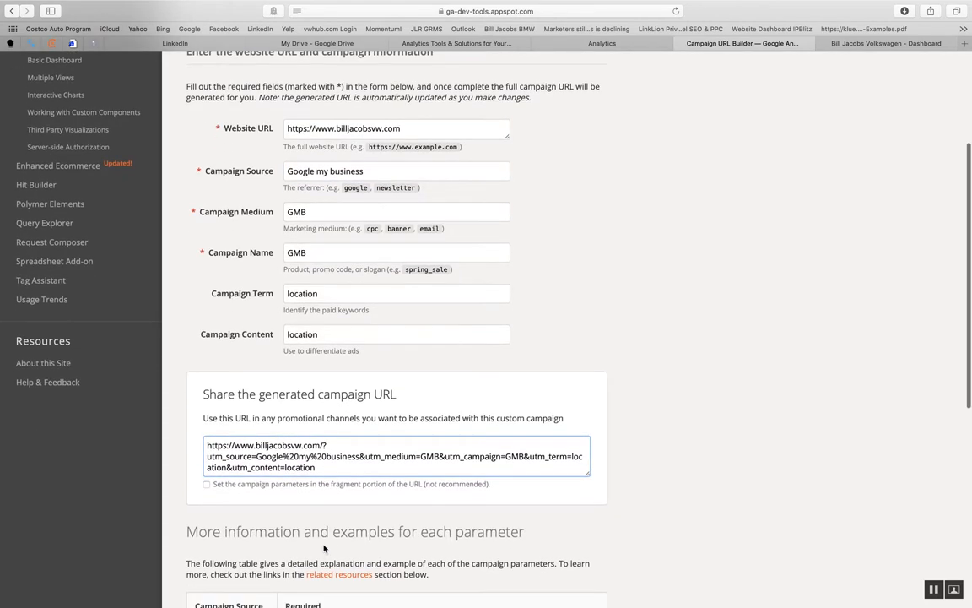
drag(318, 469, 204, 446)
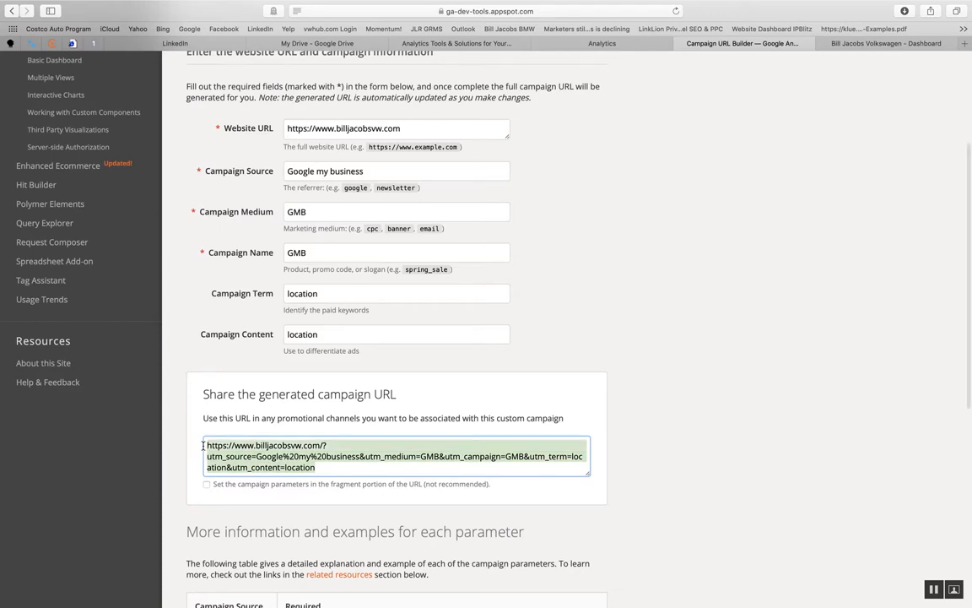
- Switch to Google My Business and examine the Website entry in the business info for Bill Jacobs Volkswagen
click(905, 46)
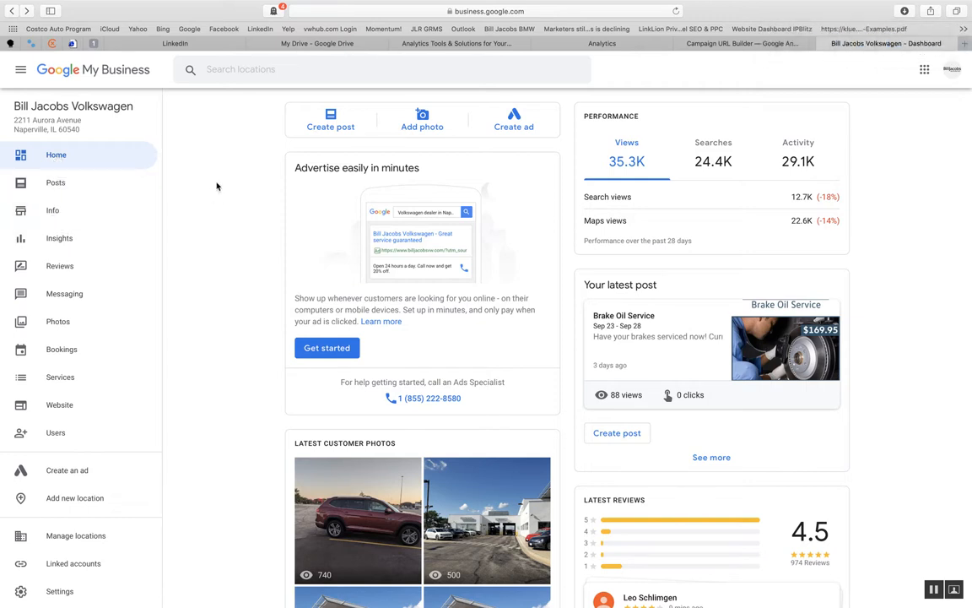
click(53, 212)
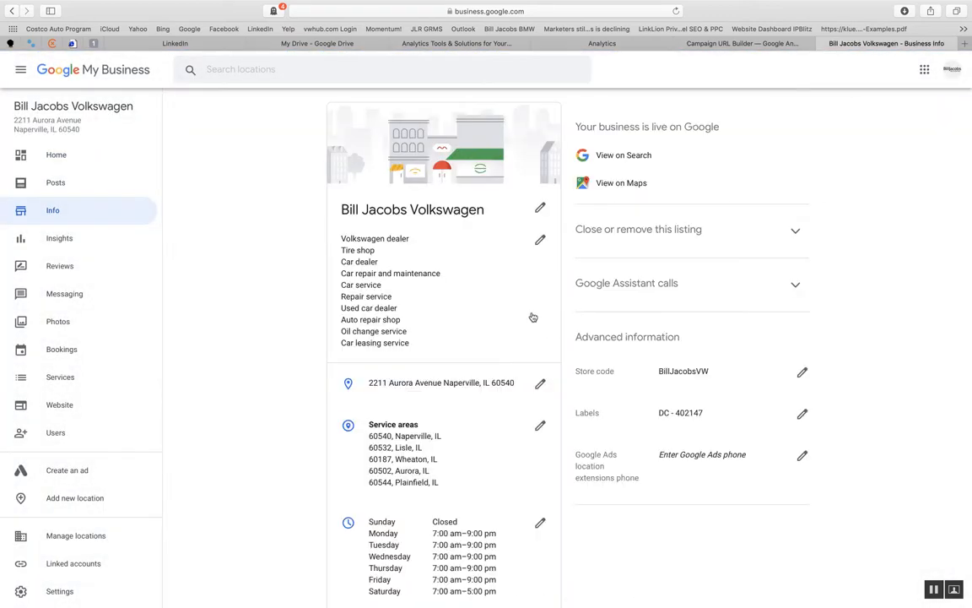
scroll(532, 316, down, 2)
scroll(532, 316, down, 1)
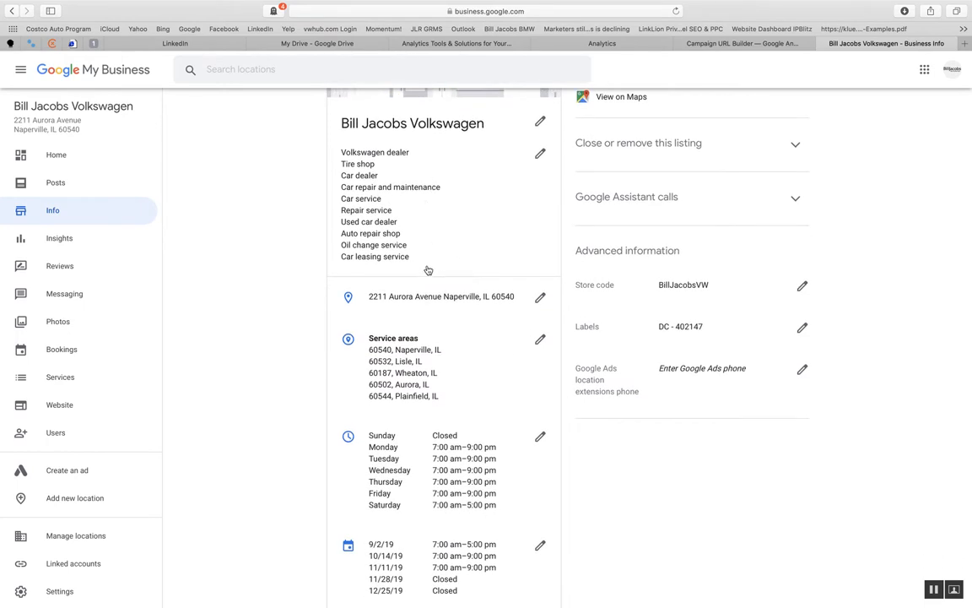
scroll(490, 368, down, 5)
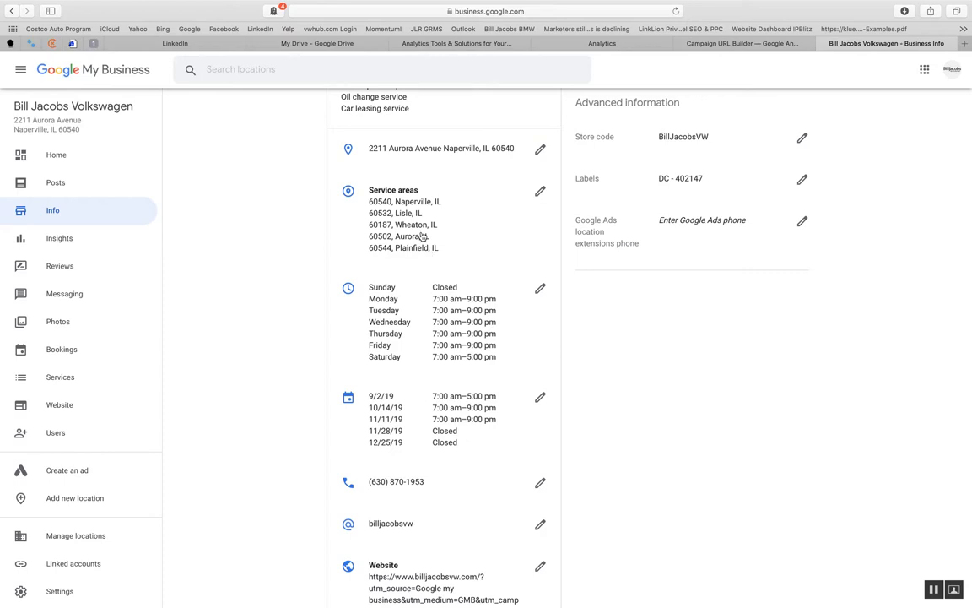
scroll(472, 397, down, 5)
scroll(471, 401, down, 5)
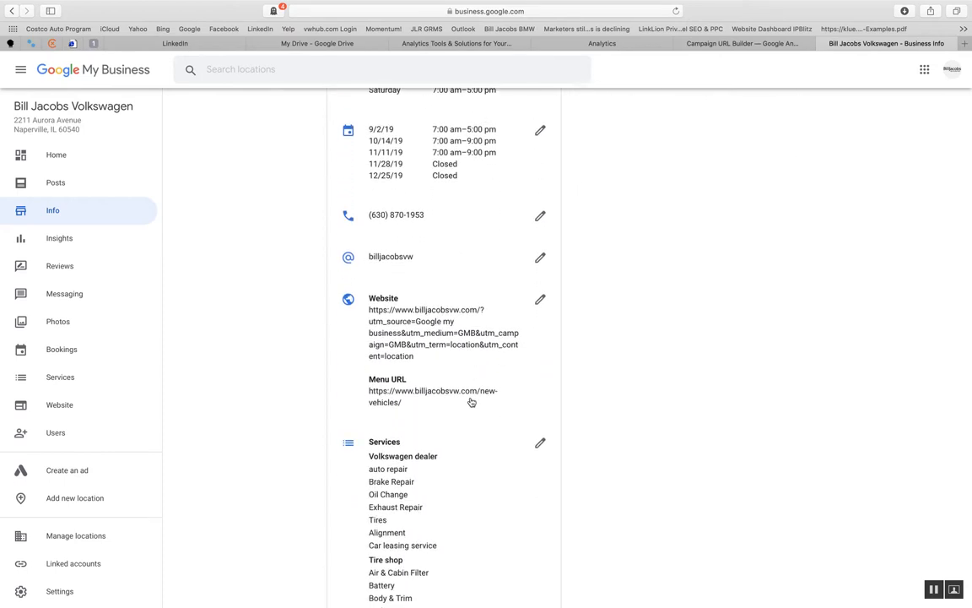
scroll(471, 401, up, 3)
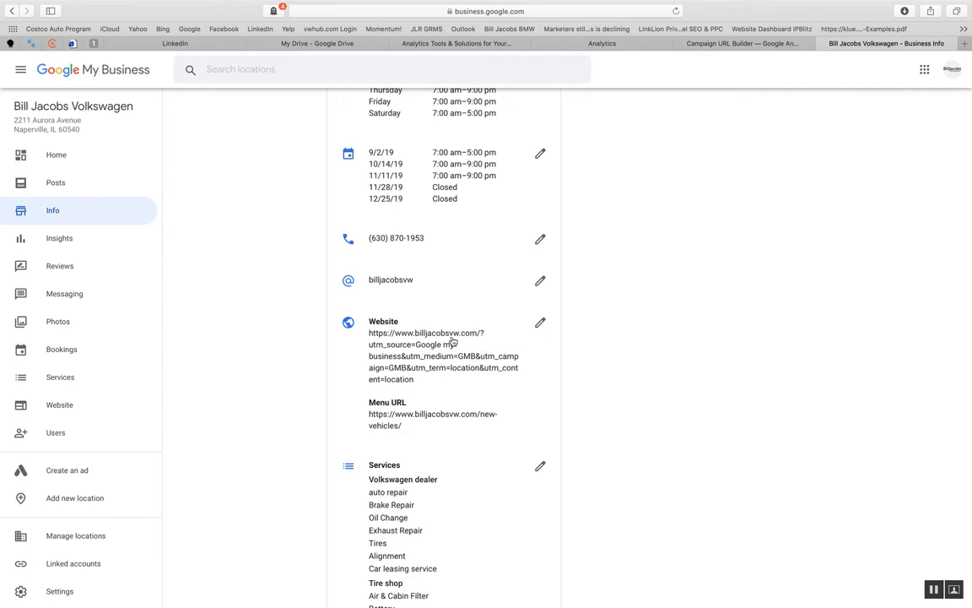
- Compare the generated campaign URL in the Campaign URL Builder with the website link in the Google My Business info
click(747, 45)
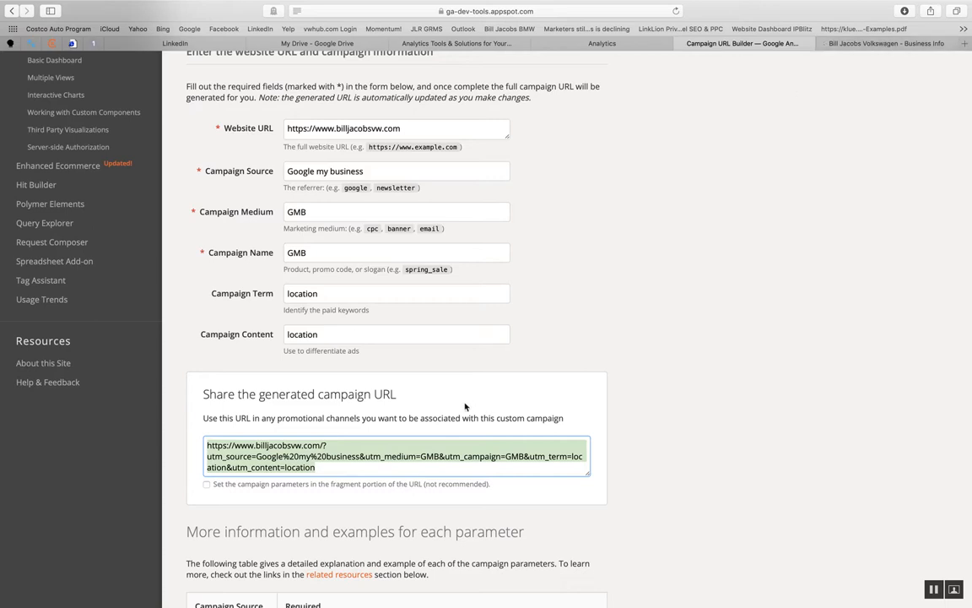
click(835, 43)
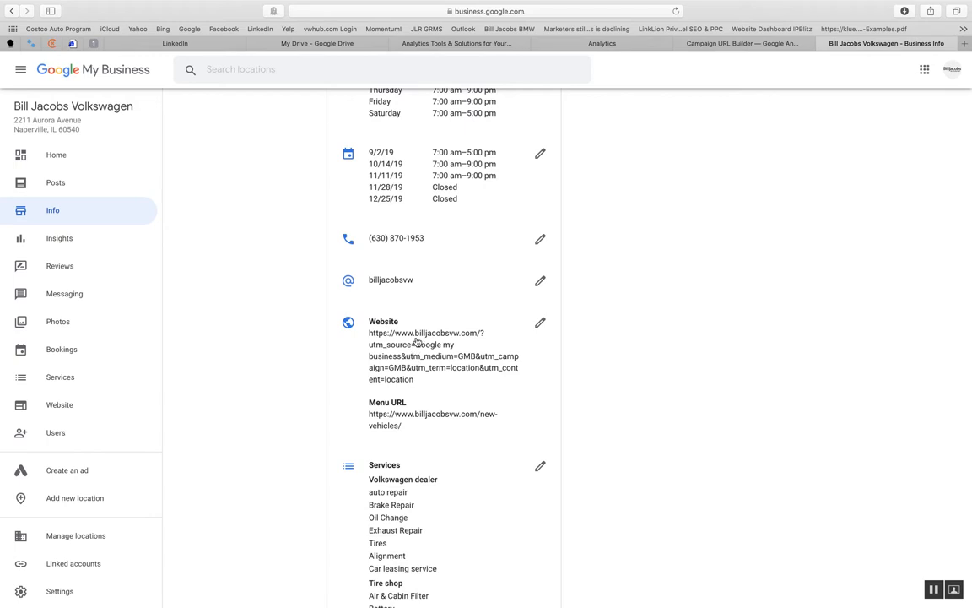
click(743, 43)
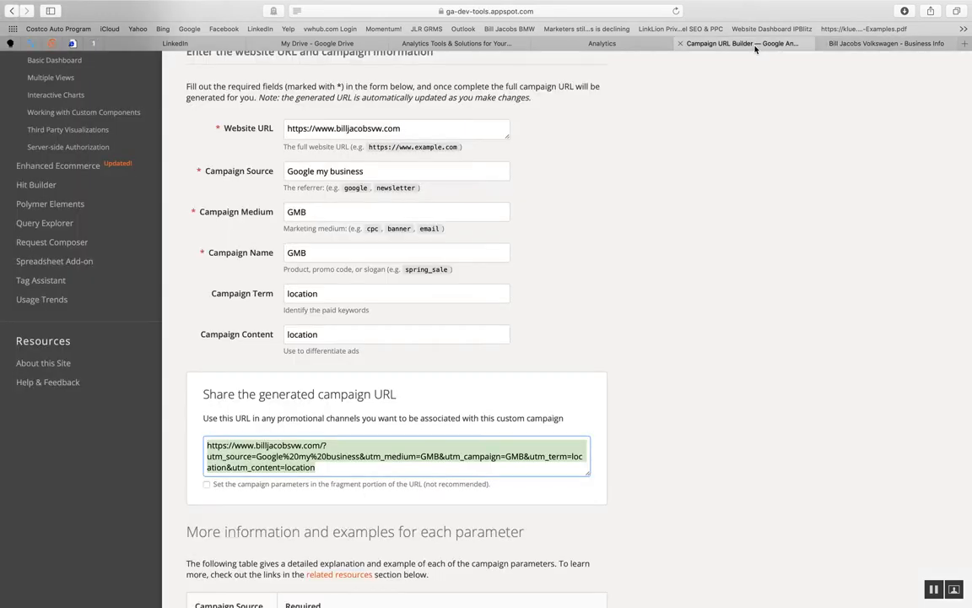
- Switch to Google Analytics, show the Source/Medium report under Acquisition, All Traffic, and reload it
click(616, 43)
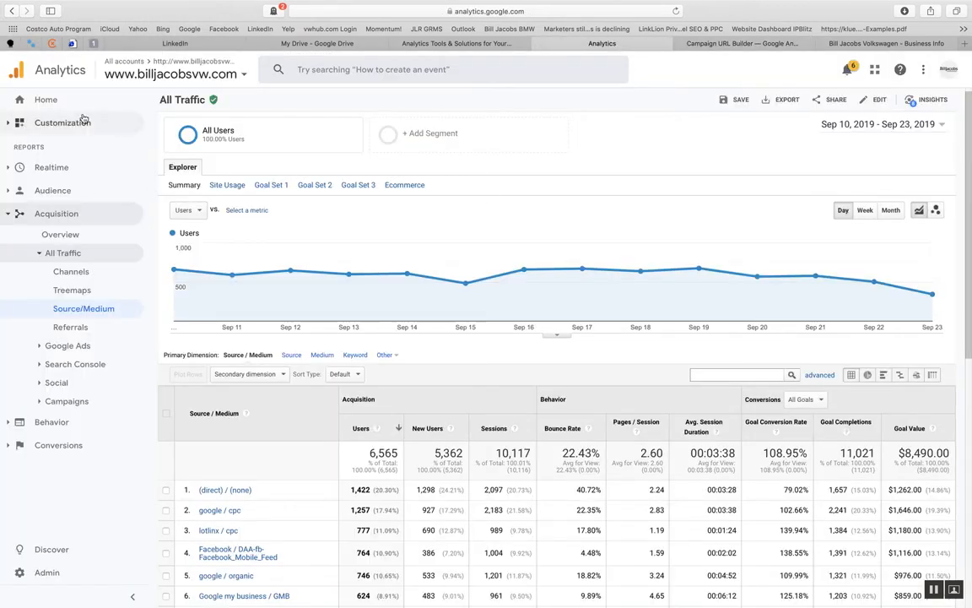
click(63, 256)
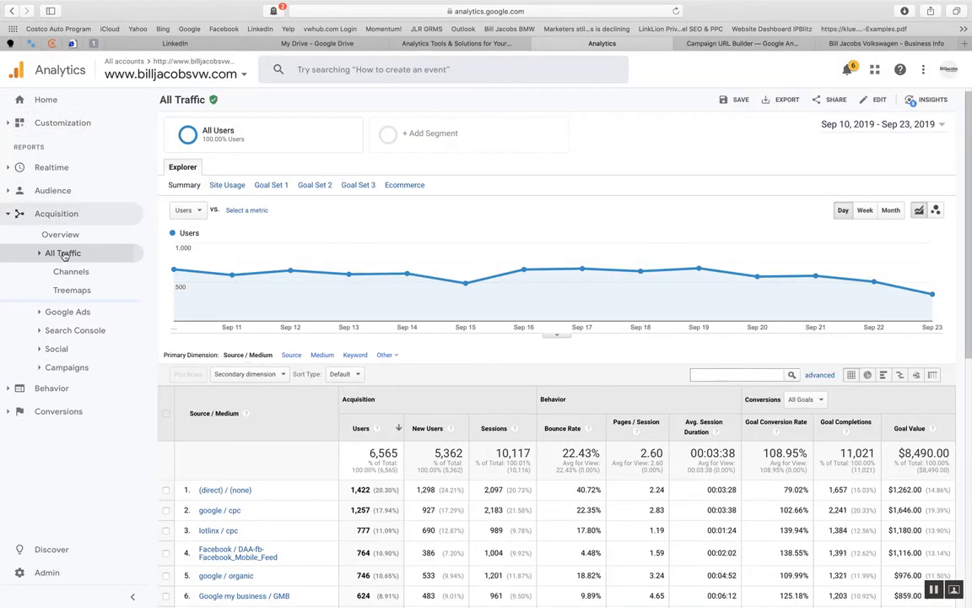
click(45, 215)
click(44, 215)
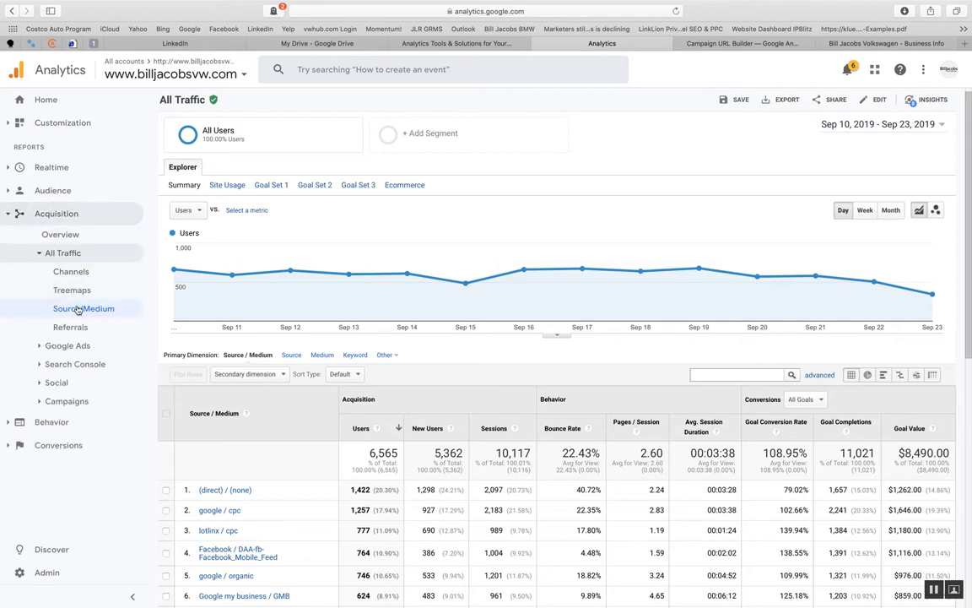
click(62, 255)
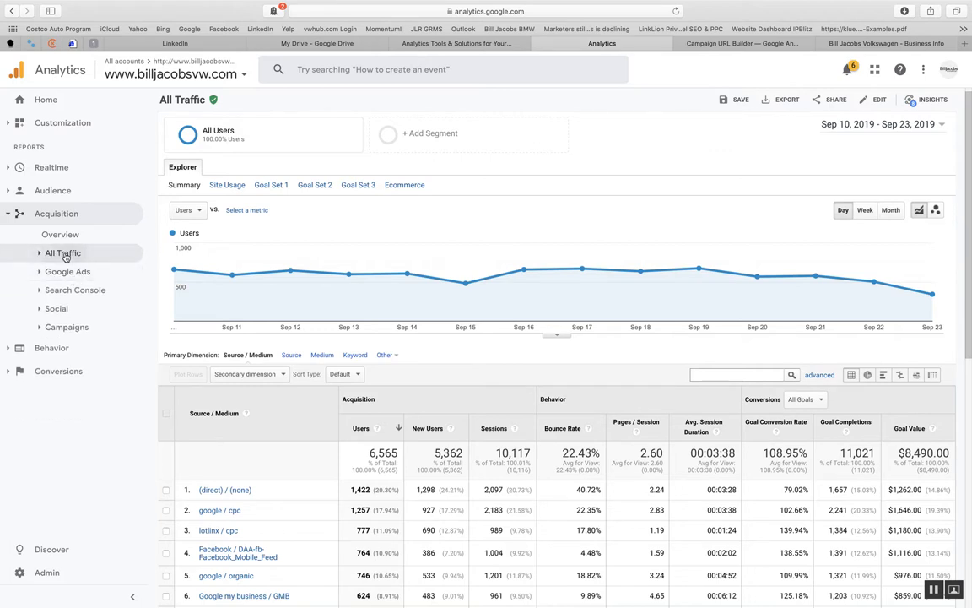
click(64, 253)
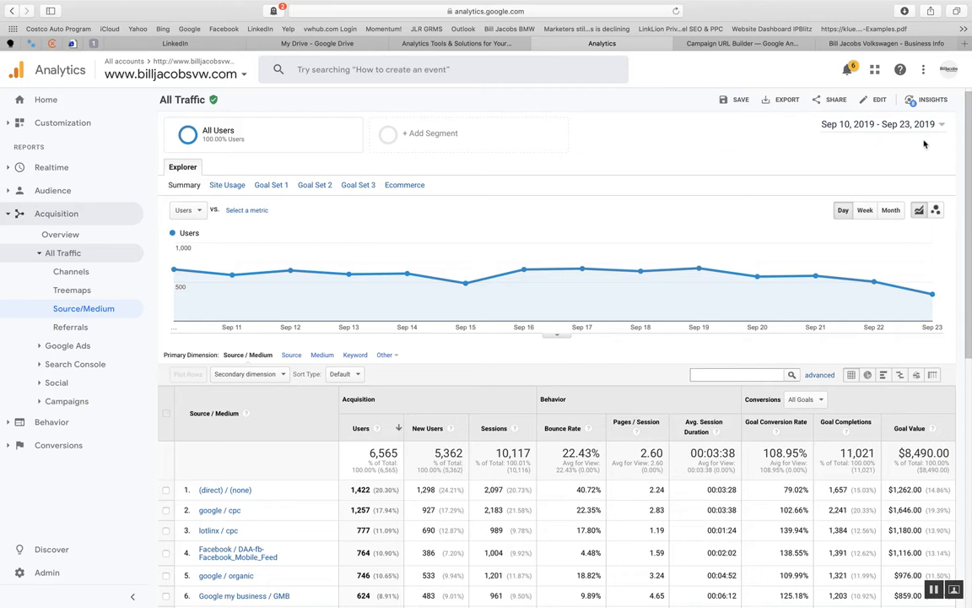
scroll(701, 184, down, 3)
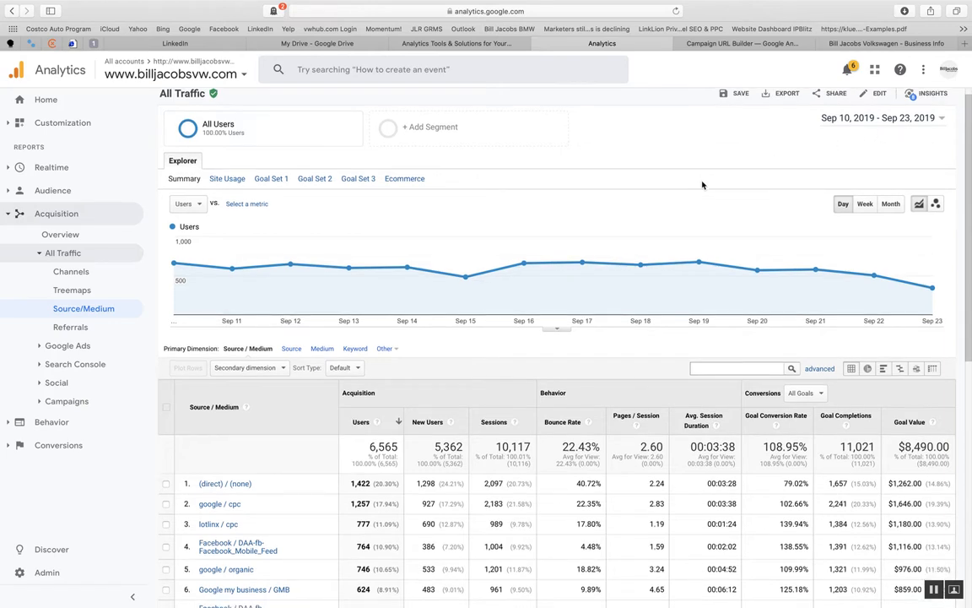
click(675, 11)
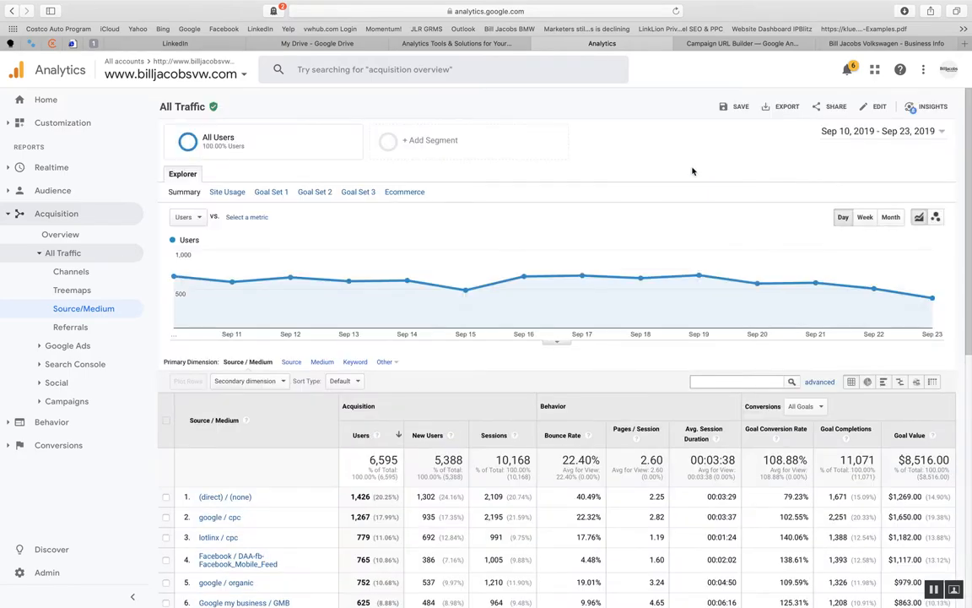
- Check the performance overview on the Google My Business home page and return to the Campaign URL Builder
click(892, 44)
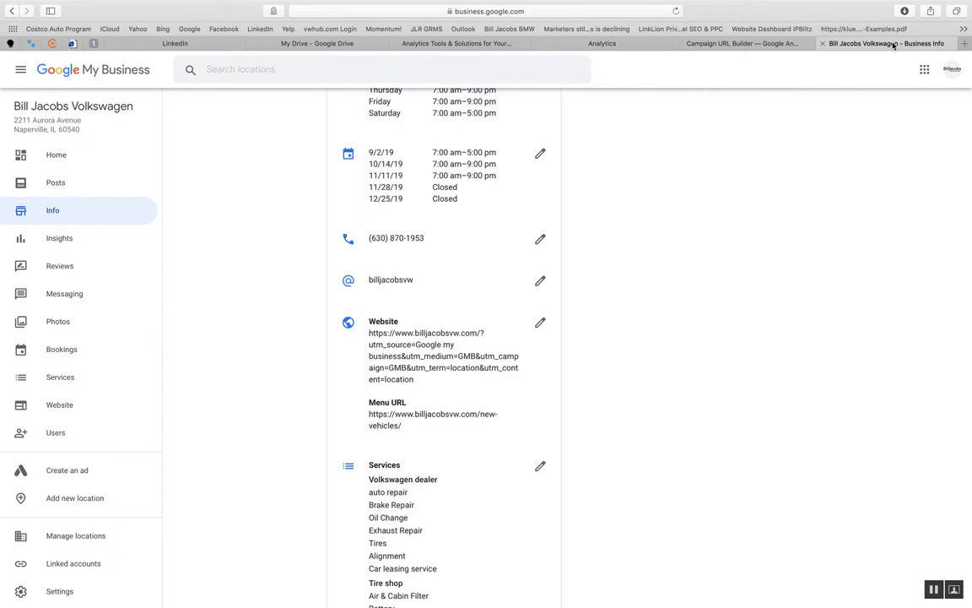
click(53, 158)
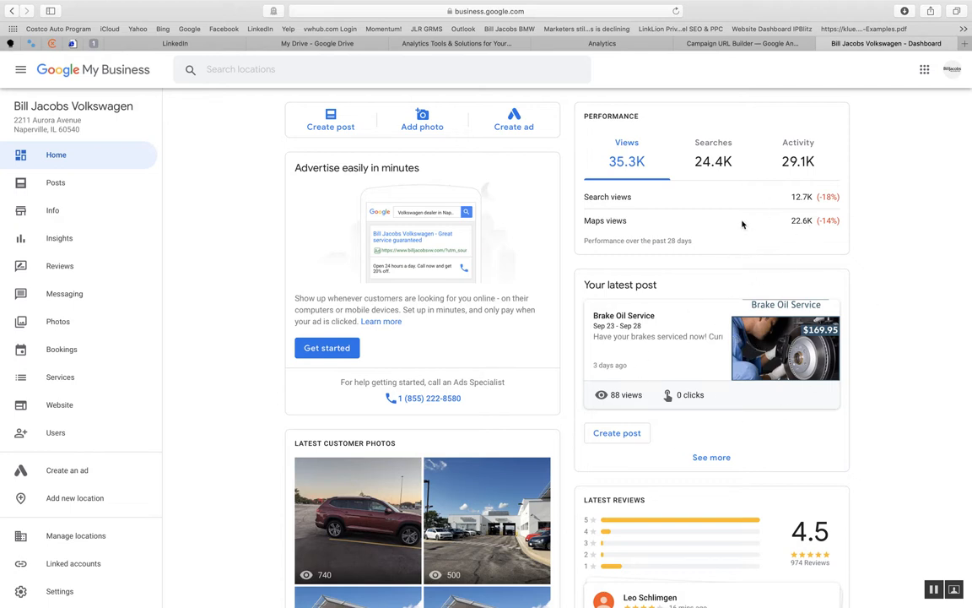
click(745, 46)
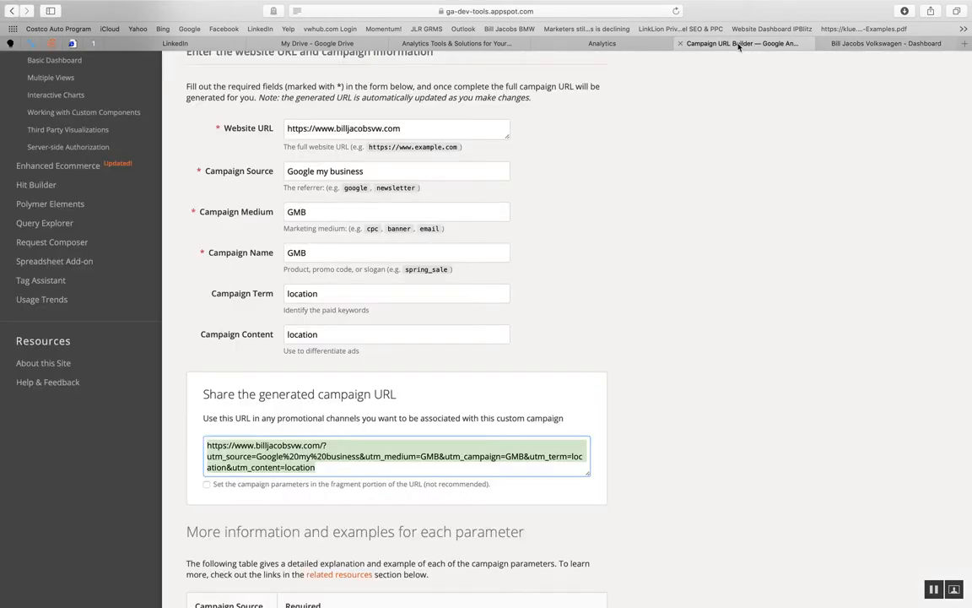
- Switch to Google My Business and check the tagged Website link in the business info for Bill Jacobs Volkswagen
click(869, 43)
click(56, 212)
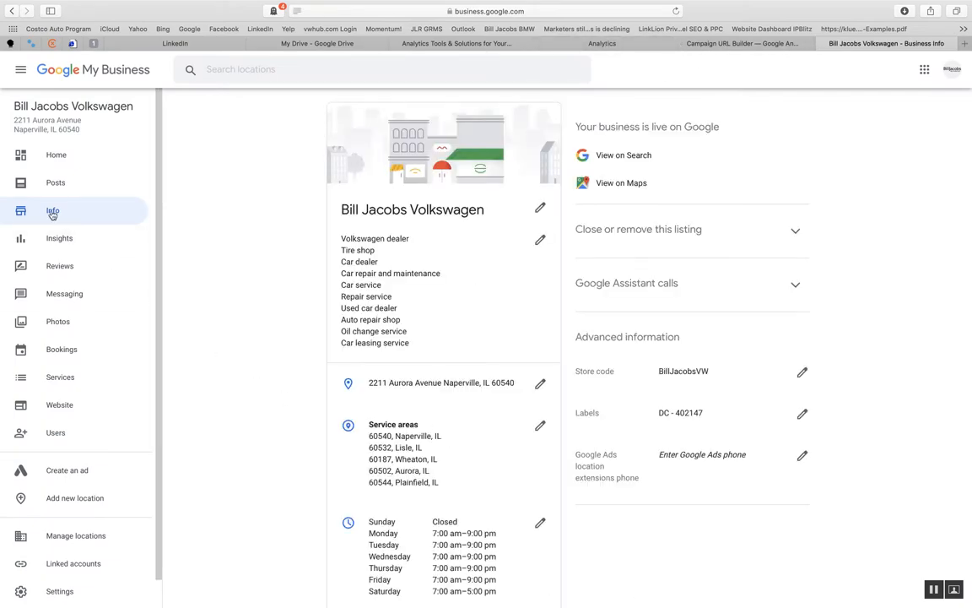
scroll(456, 448, down, 5)
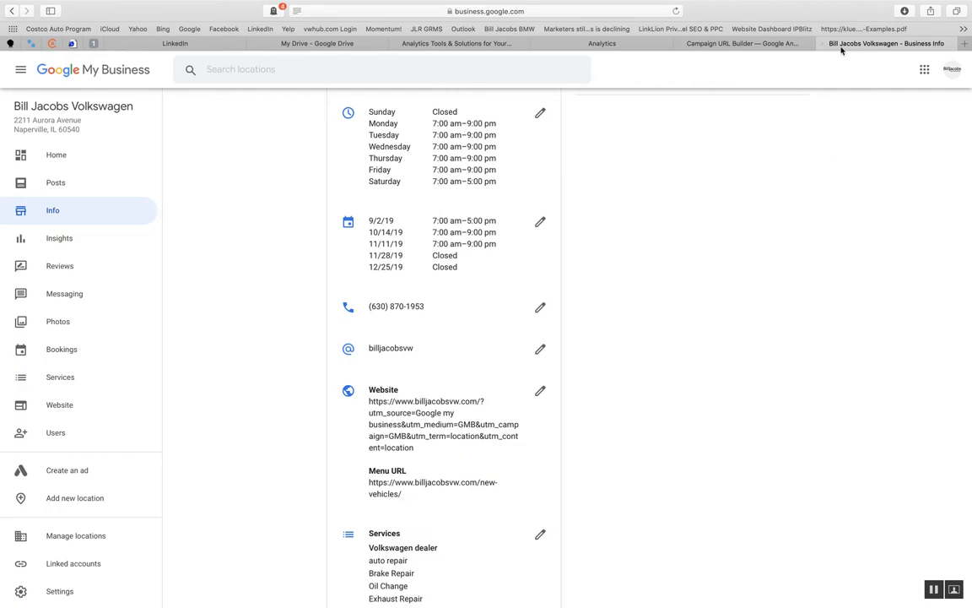
- Switch to Google Analytics and examine the Google my business / GMB row against the other sources in the Source/Medium report
click(603, 44)
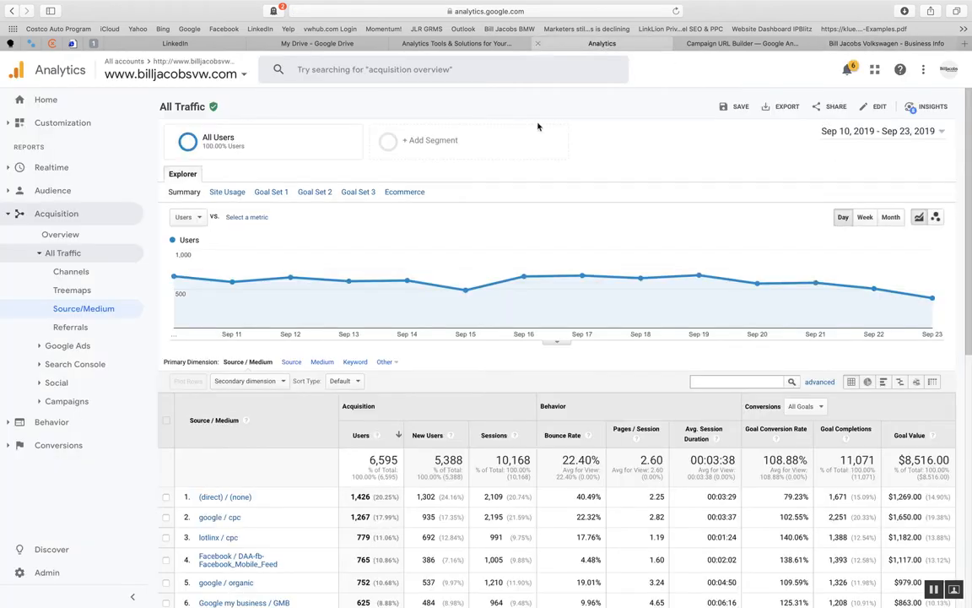
scroll(548, 224, down, 3)
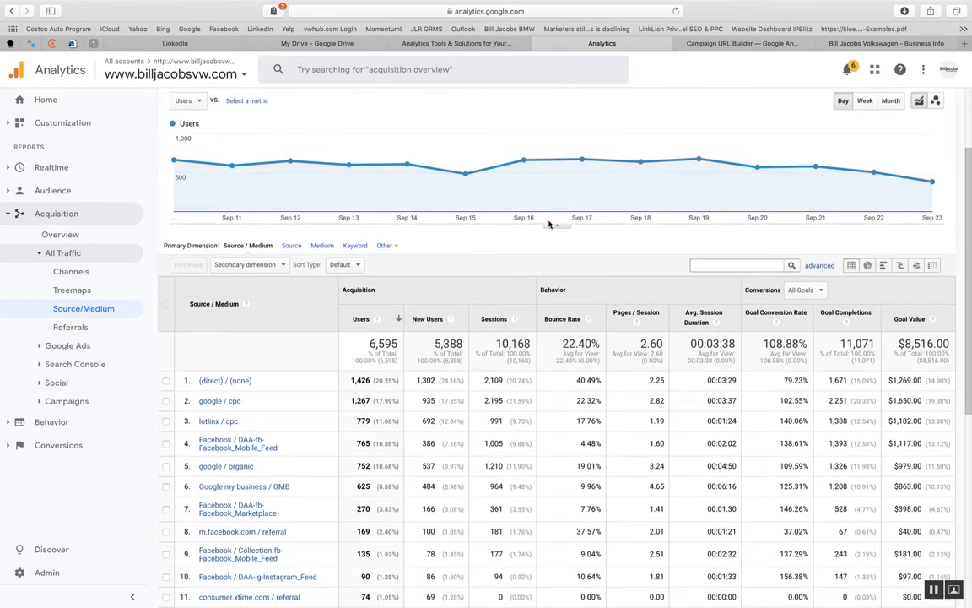
scroll(549, 224, down, 1)
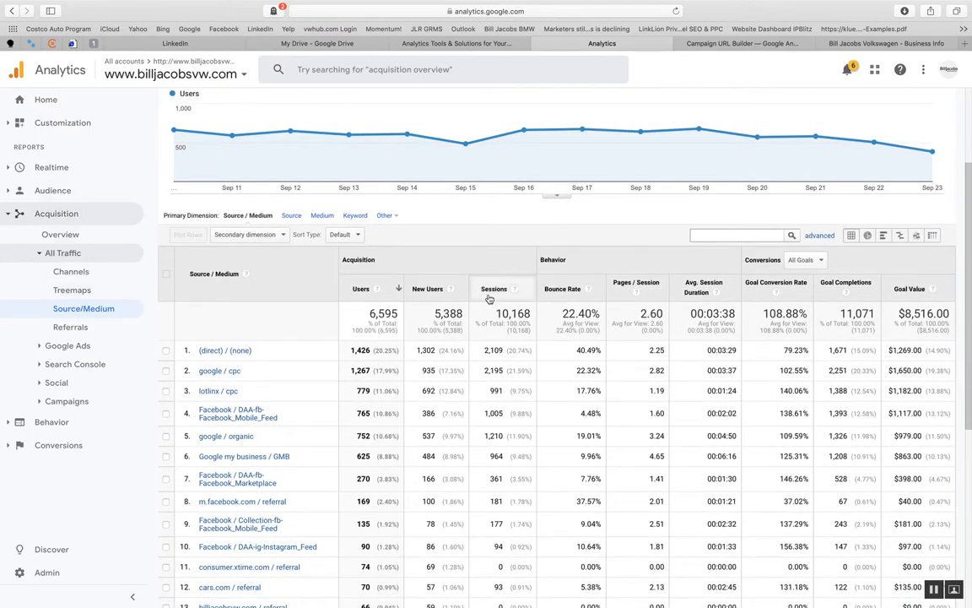
scroll(793, 161, up, 2)
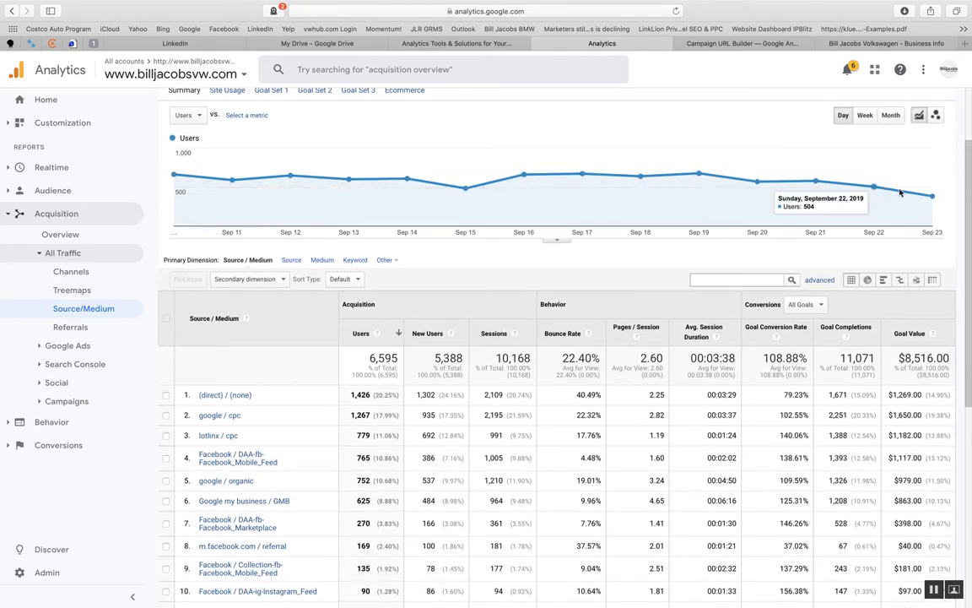
scroll(430, 258, down, 1)
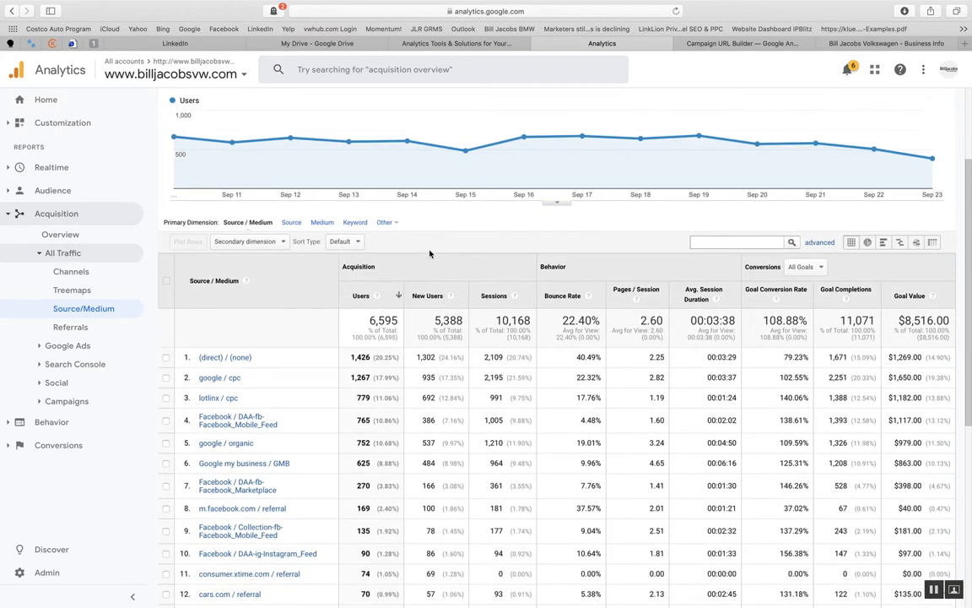
scroll(431, 255, up, 2)
scroll(430, 254, up, 1)
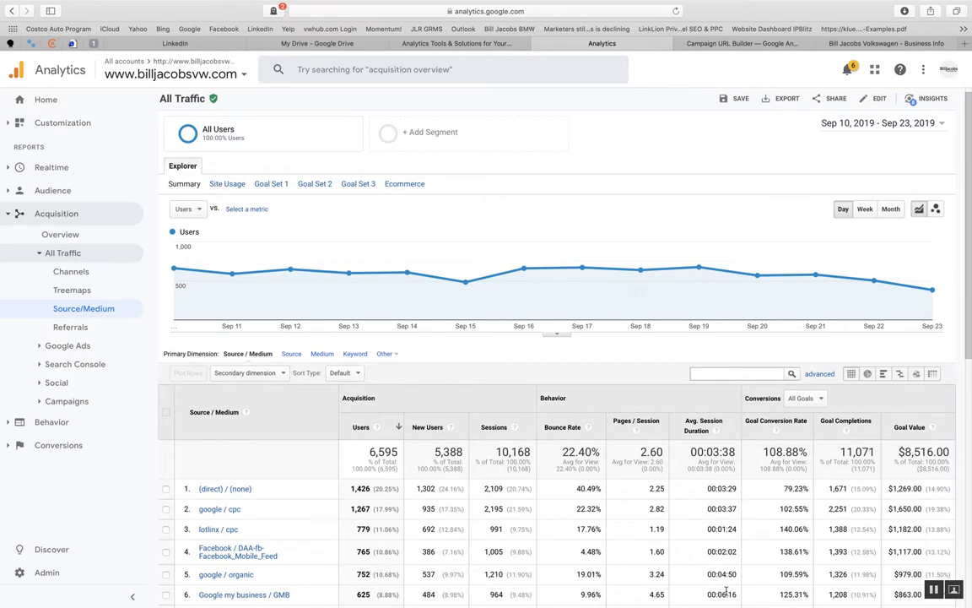
- Review the campaign source, medium and name in the Campaign URL Builder and match them to the Source/Medium rows in Google Analytics
click(741, 43)
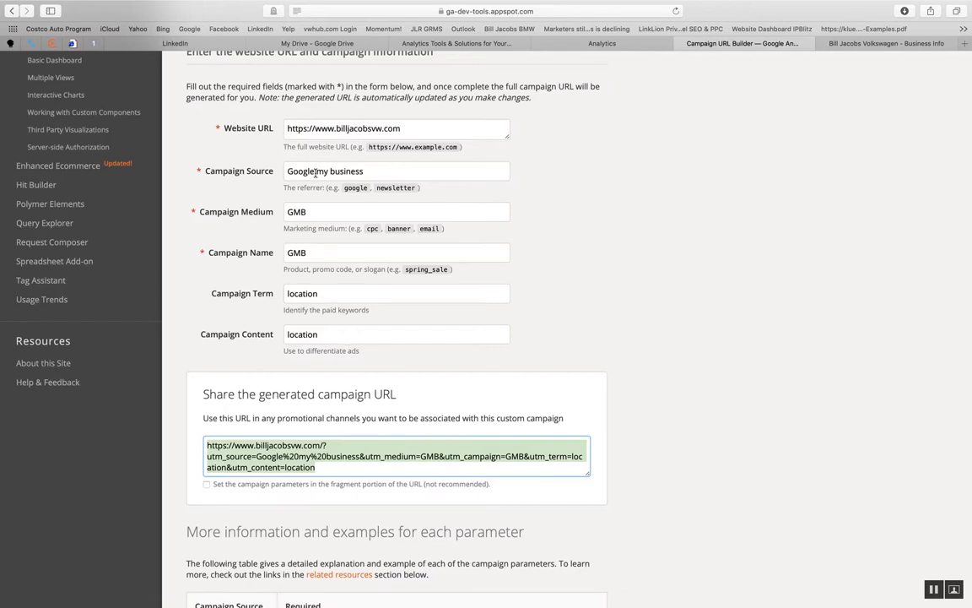
click(381, 170)
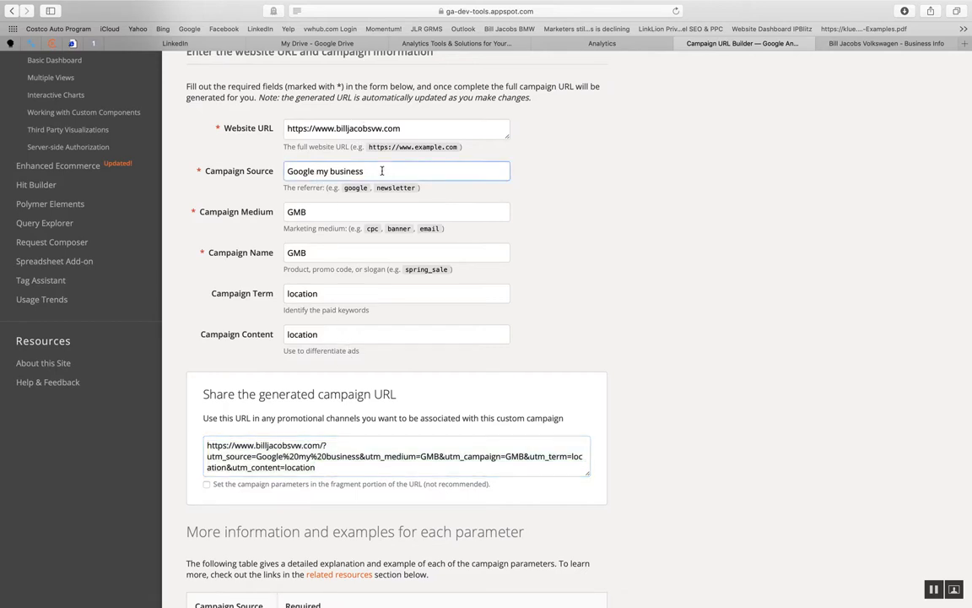
click(314, 208)
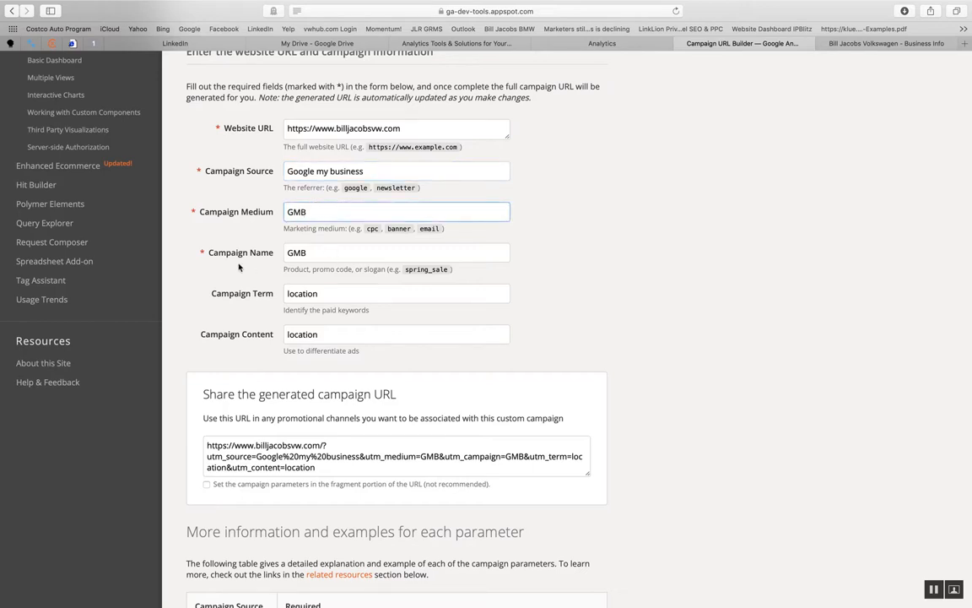
click(310, 252)
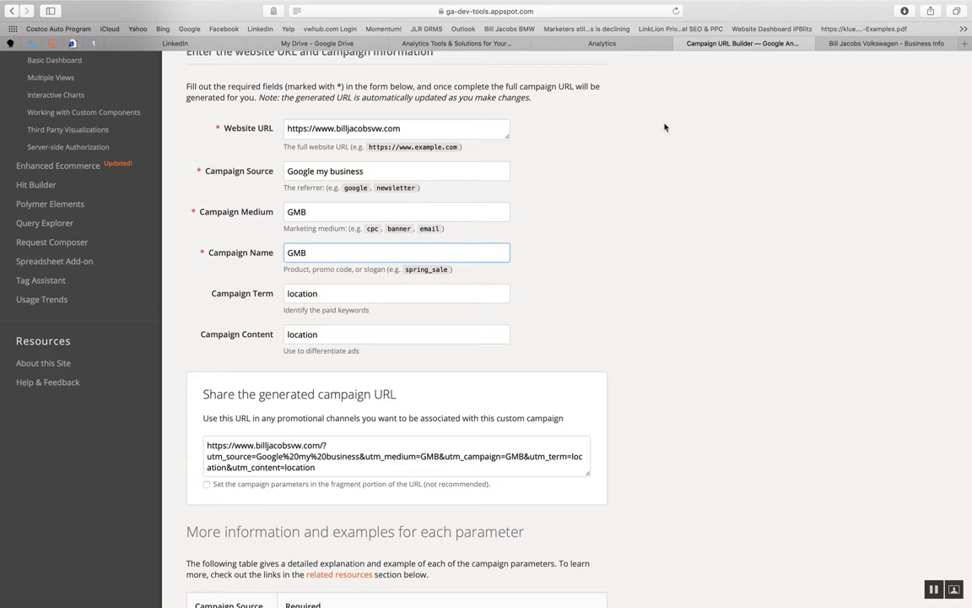
click(620, 43)
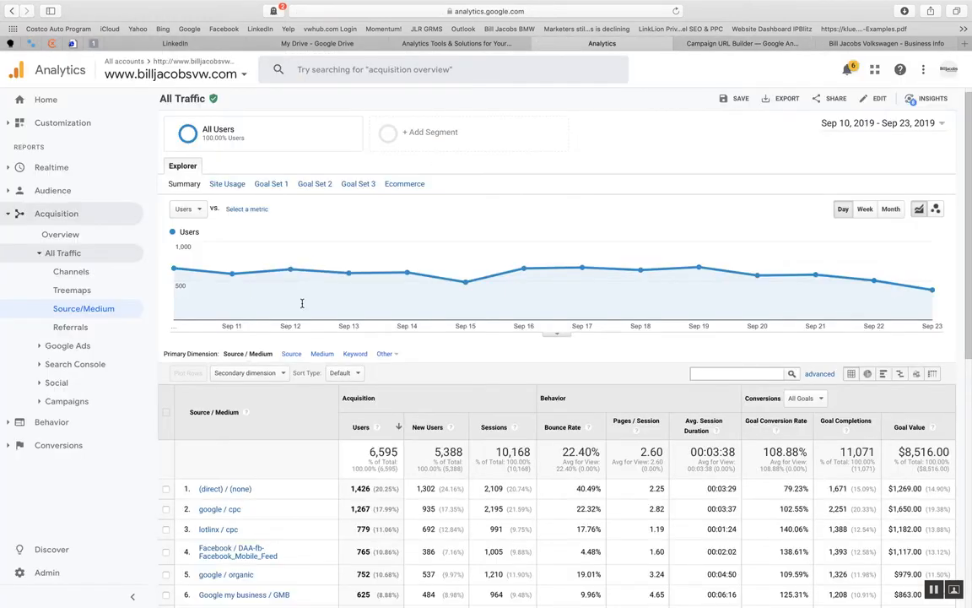
scroll(295, 459, down, 1)
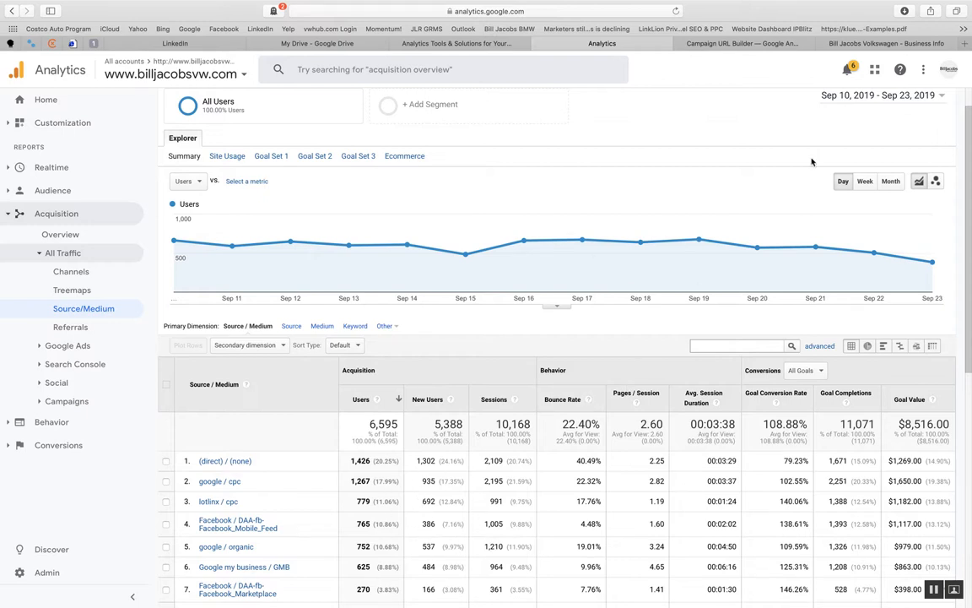
- Switch to Google My Business and look over the performance, latest post and reviews on the listing's home page
click(856, 44)
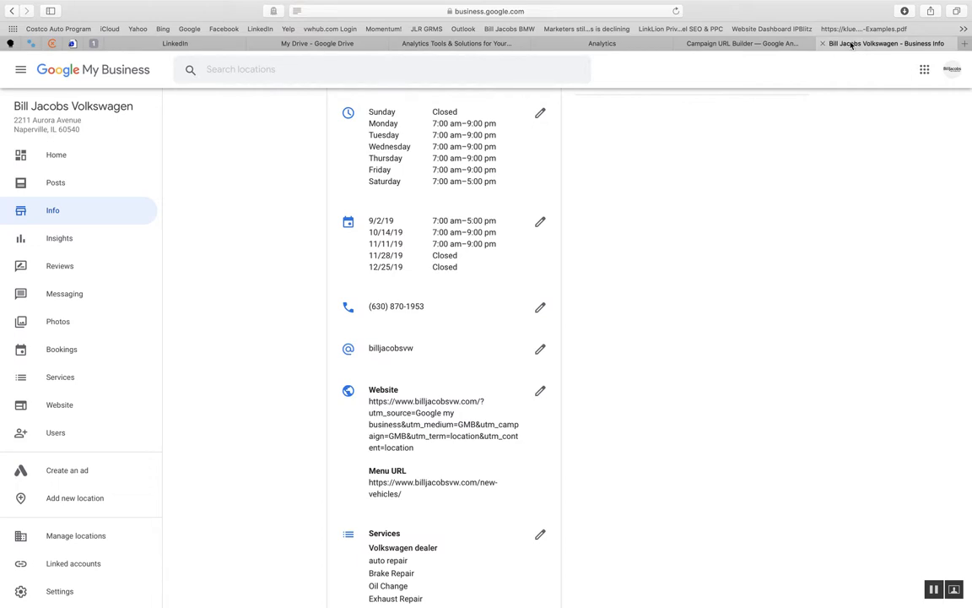
click(59, 154)
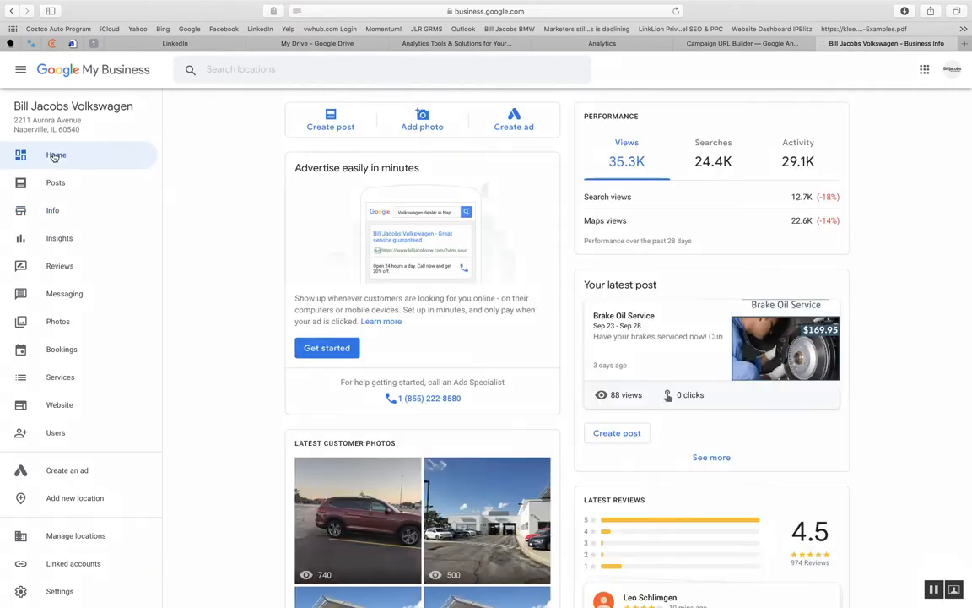
scroll(554, 258, down, 1)
scroll(554, 257, up, 1)
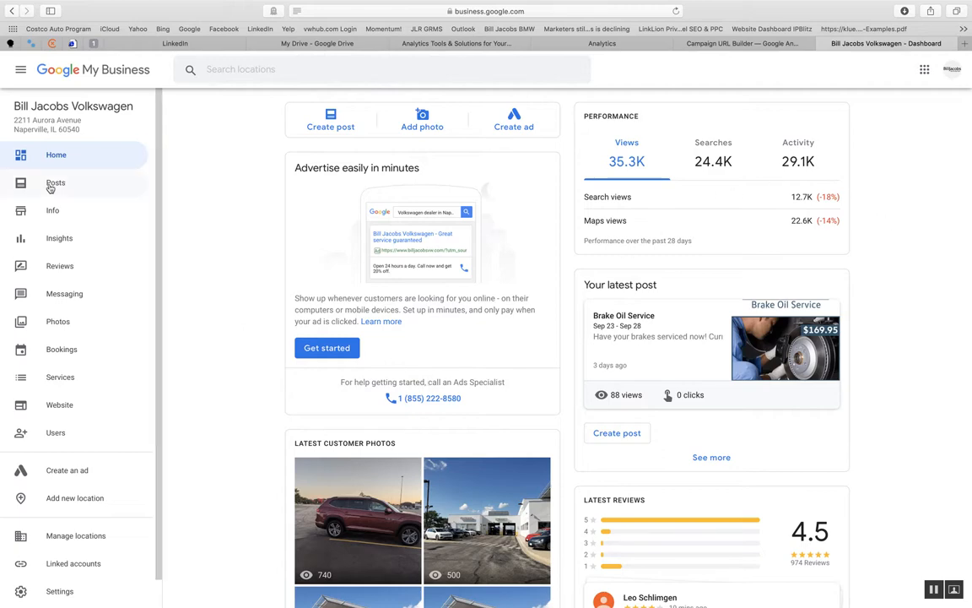
- Examine the search queries and how customers search for the business in Insights, and return to the business info
click(59, 239)
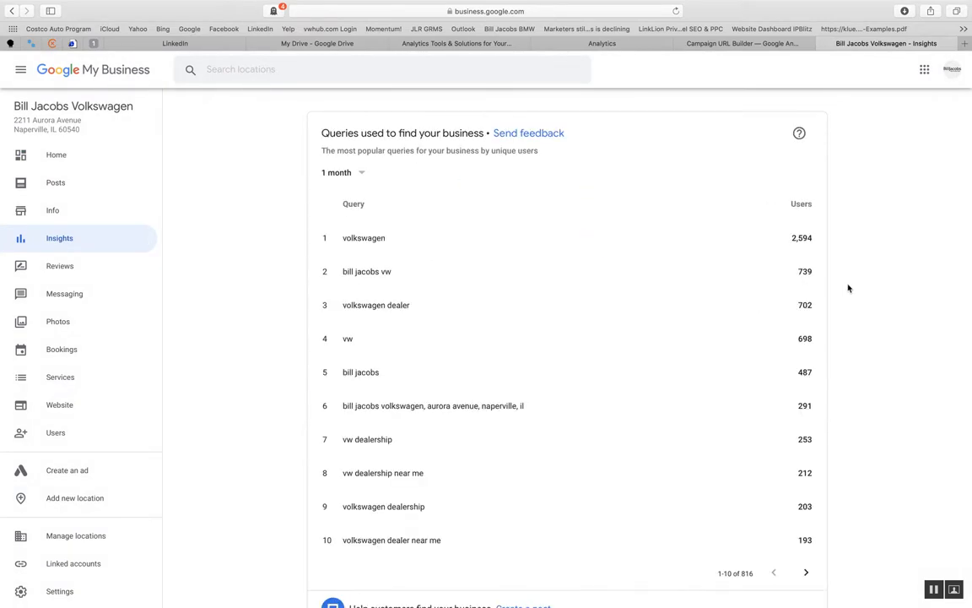
scroll(631, 288, down, 2)
scroll(632, 287, down, 7)
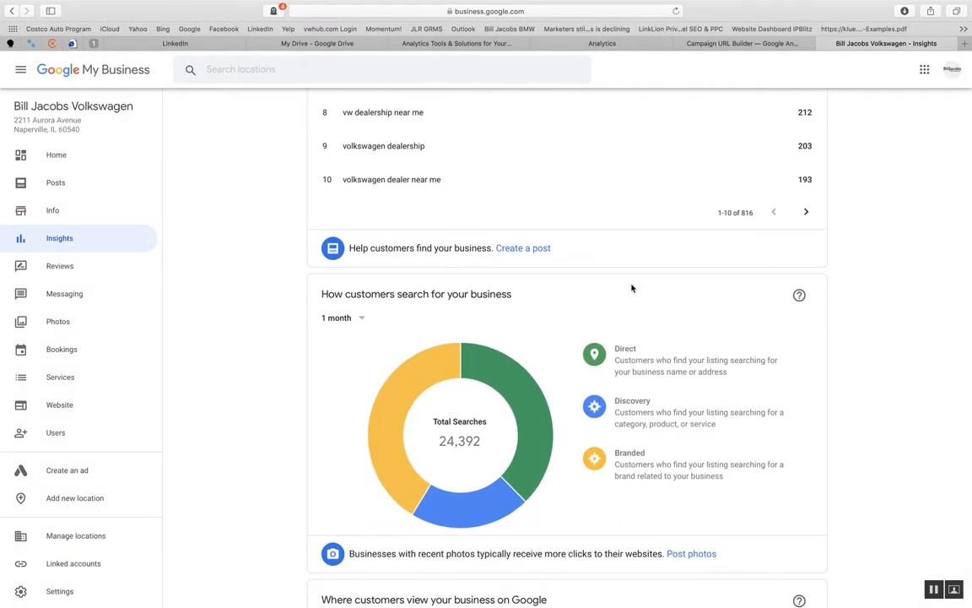
scroll(632, 286, up, 9)
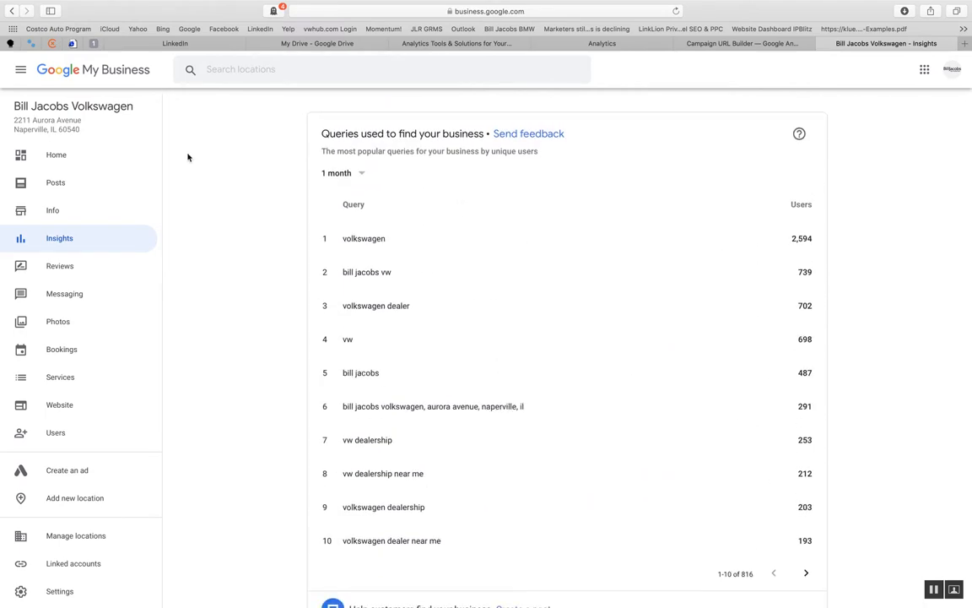
click(53, 212)
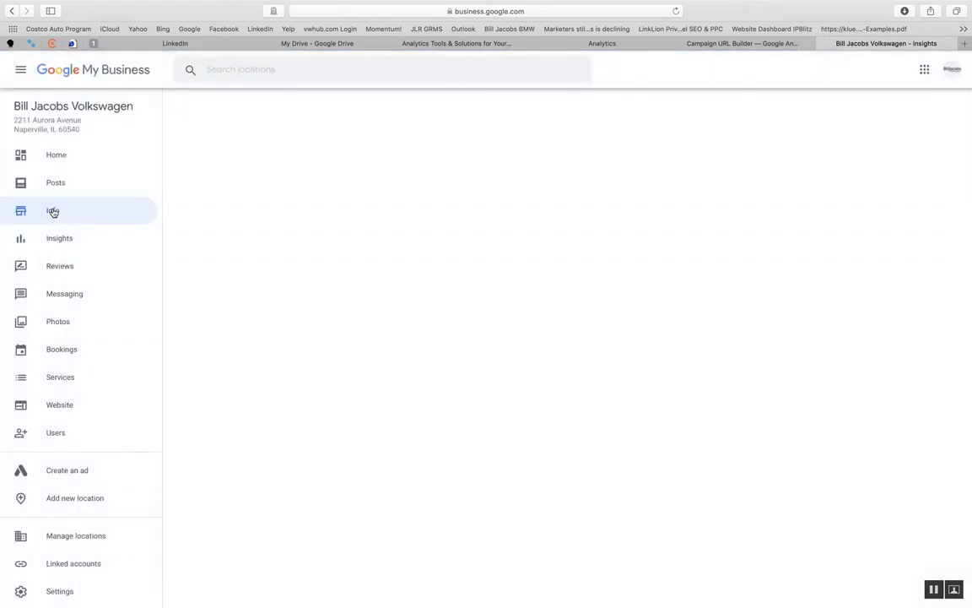